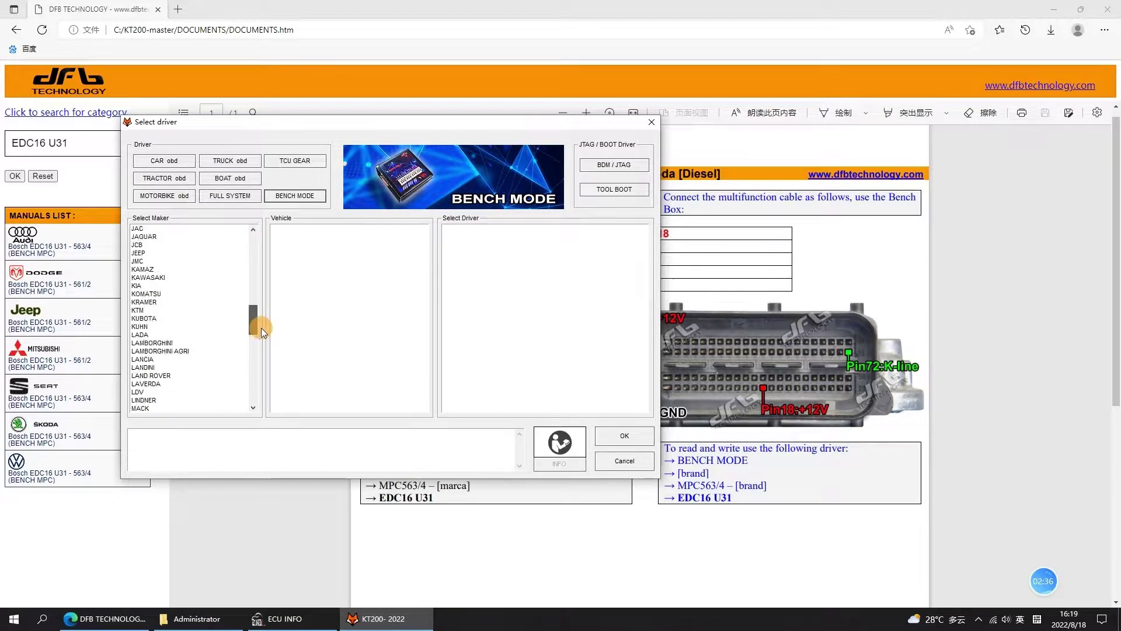
# - Select the bench mode driver for Volkswagen, MPC563/4 - VAG, EDC16 U31
pyautogui.click(149, 359)
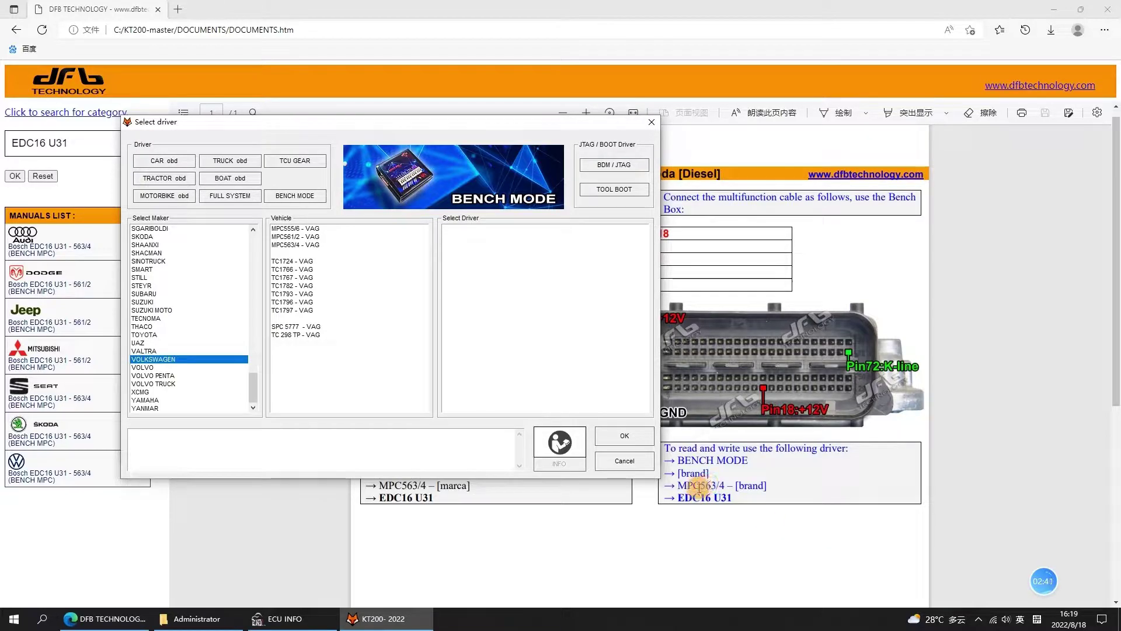
pyautogui.click(306, 245)
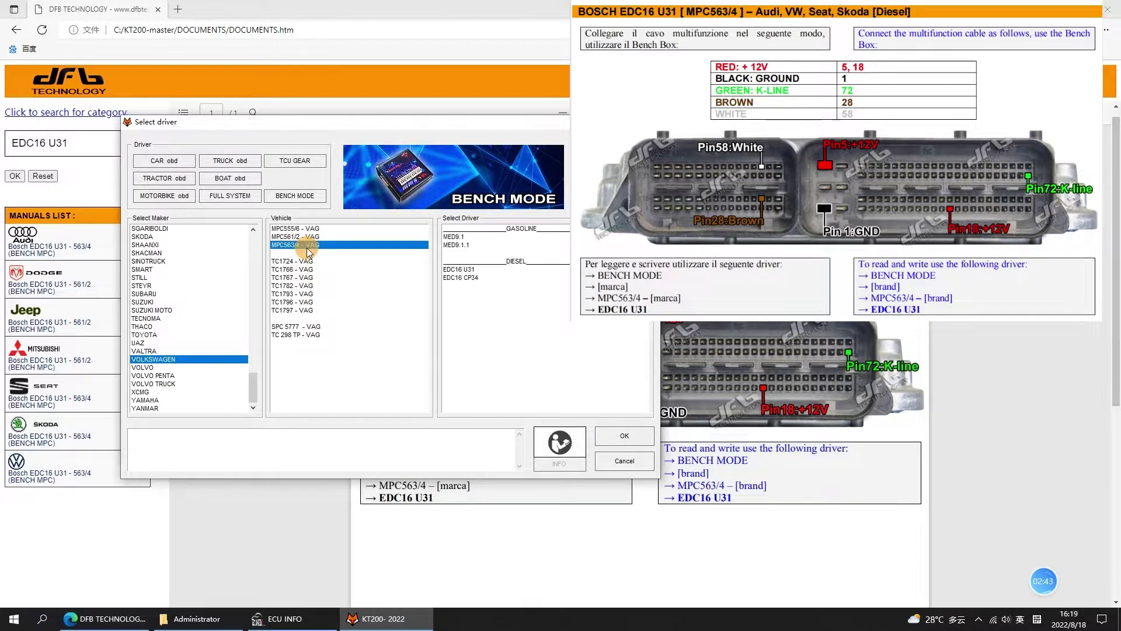
pyautogui.click(459, 269)
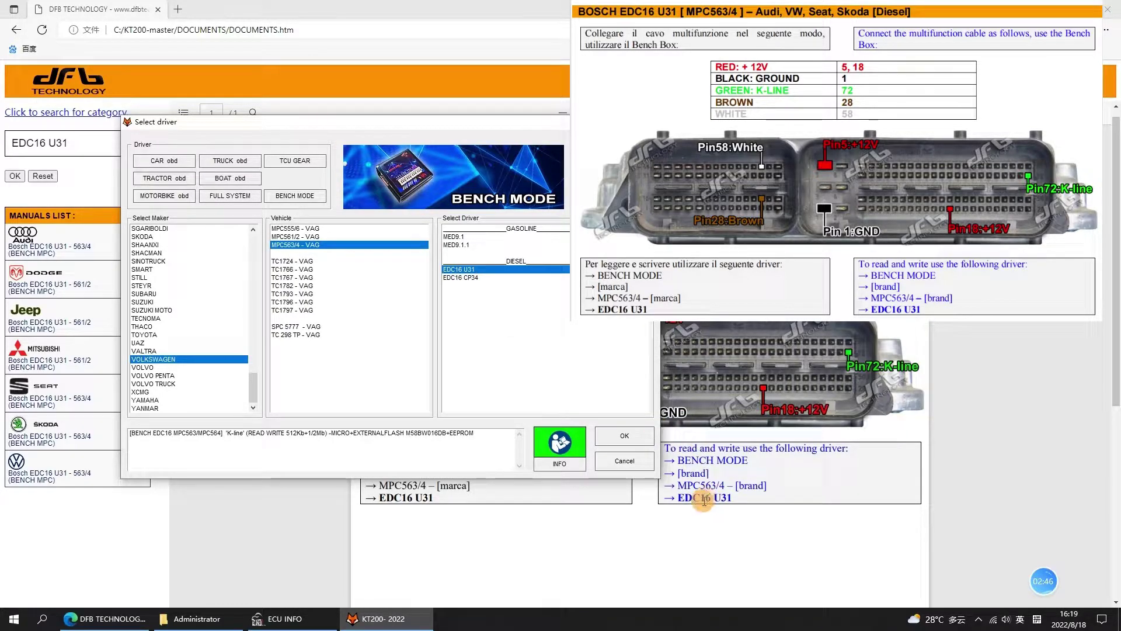
pyautogui.click(636, 436)
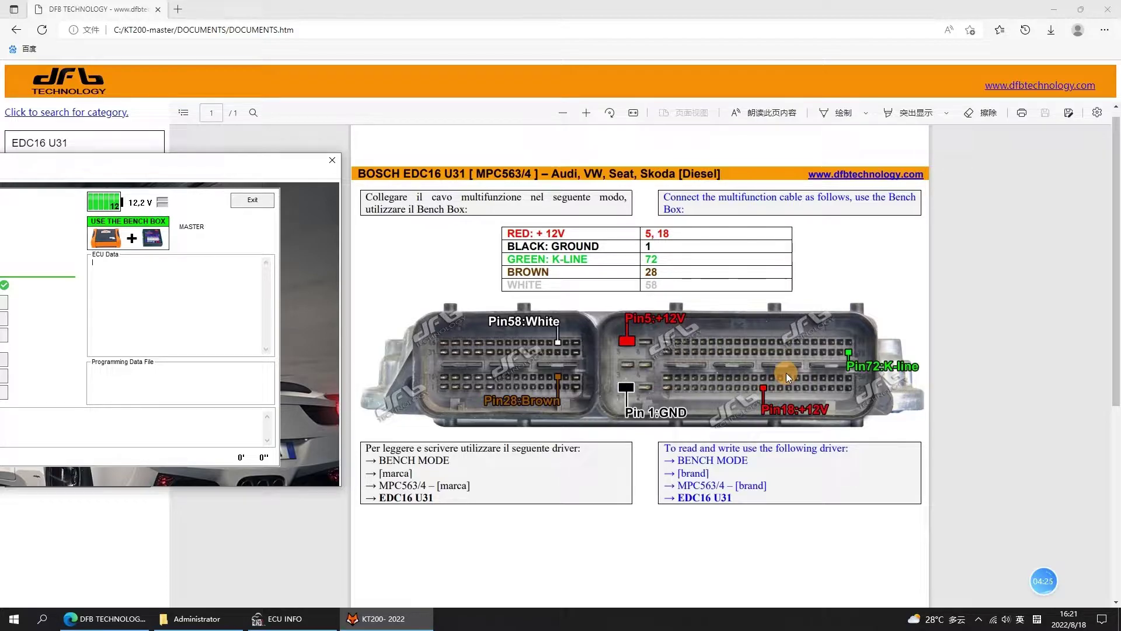
# - Move the KT200 window fully into view, then reopen the driver selection and confirm the EDC16 U31 driver
pyautogui.moveTo(120, 159); pyautogui.dragTo(541, 143)
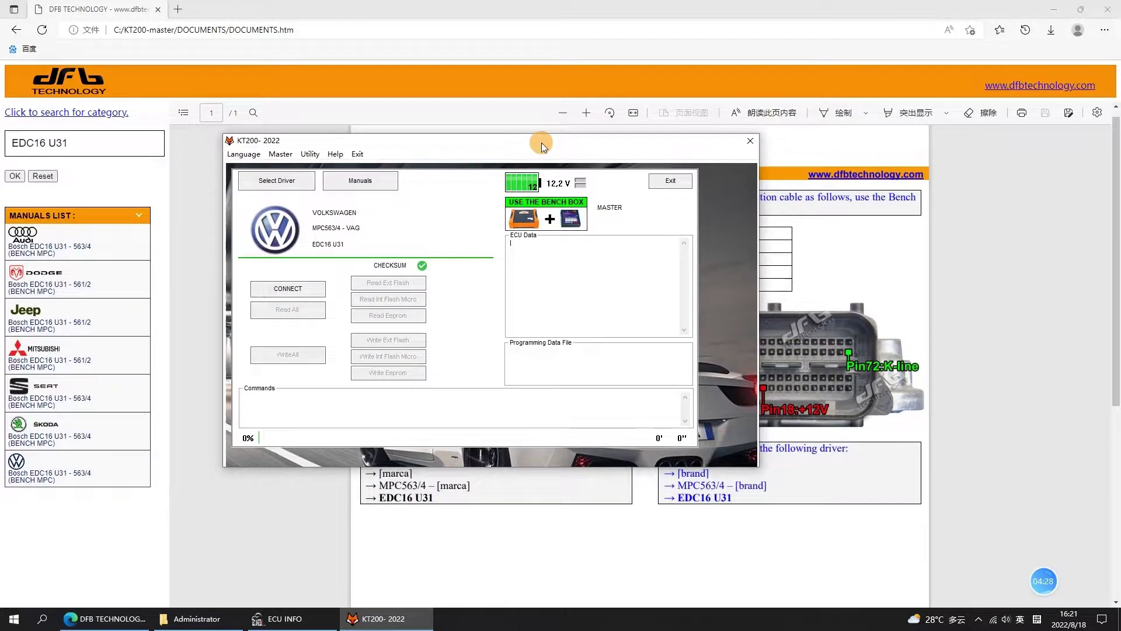
pyautogui.click(300, 185)
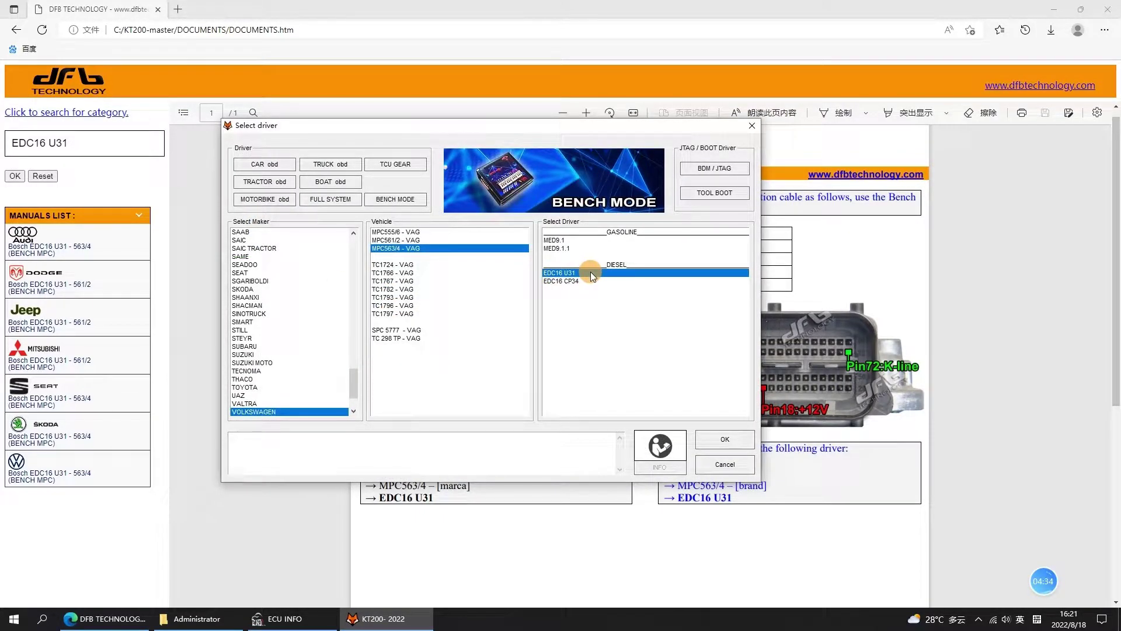
pyautogui.click(723, 442)
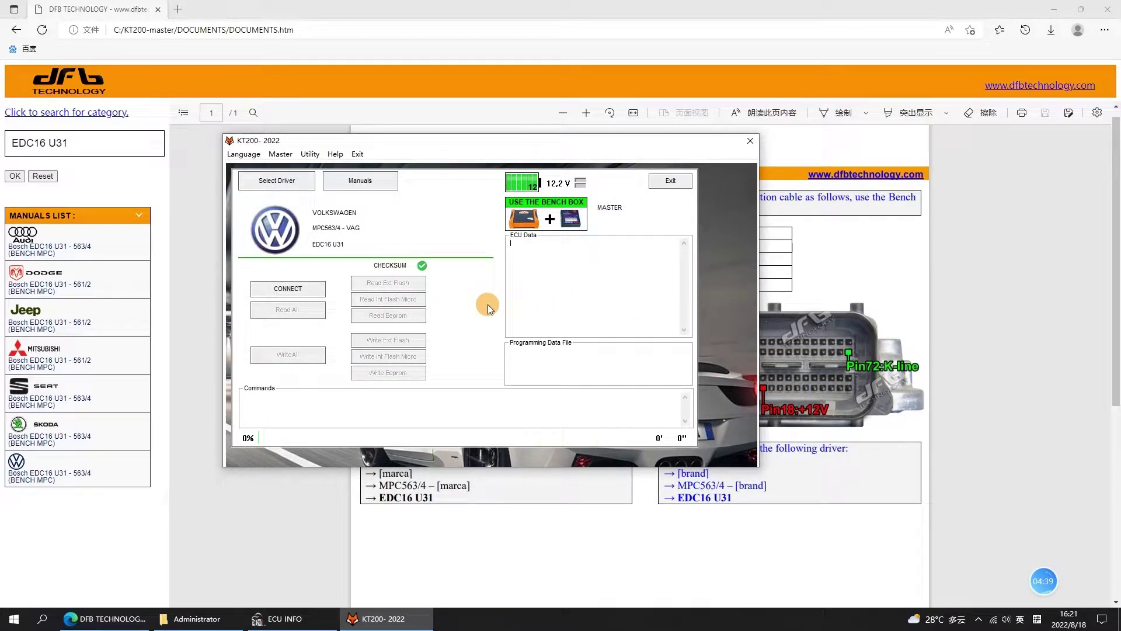
# - Connect to the ECU with its power kept on, and close the browser and ECU INFO windows
pyautogui.click(318, 293)
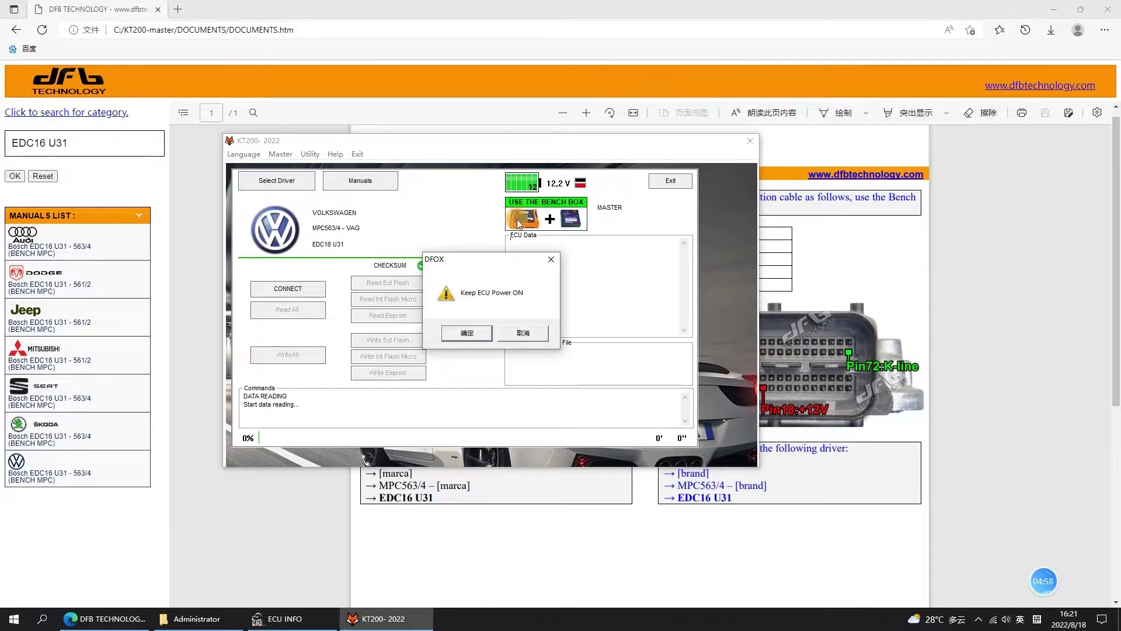
pyautogui.click(478, 333)
pyautogui.click(1108, 9)
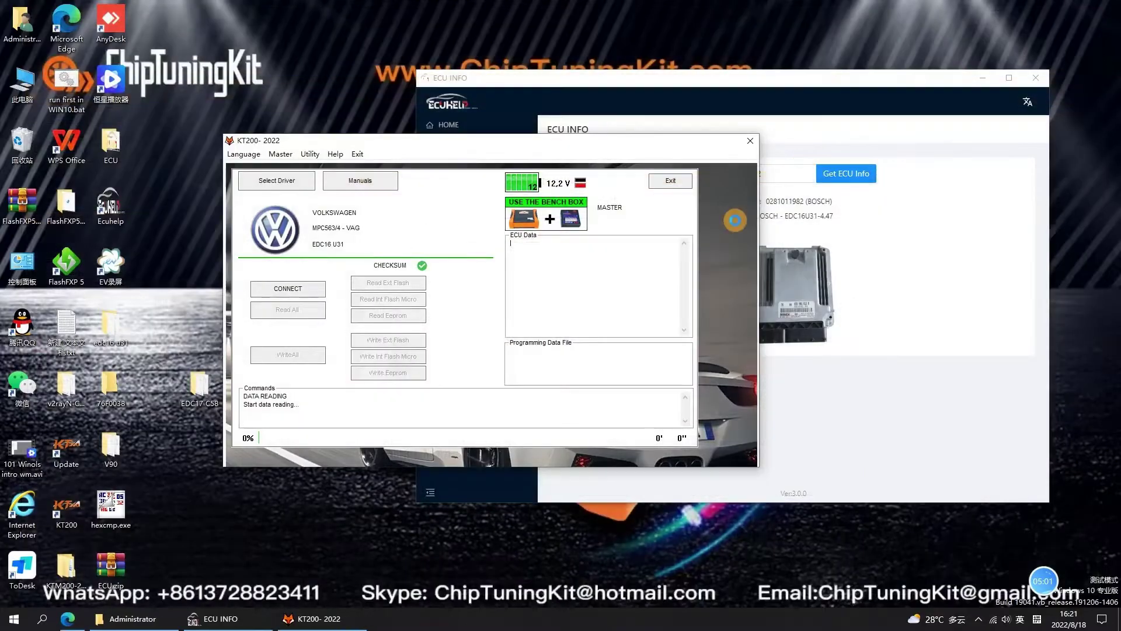
pyautogui.click(1032, 81)
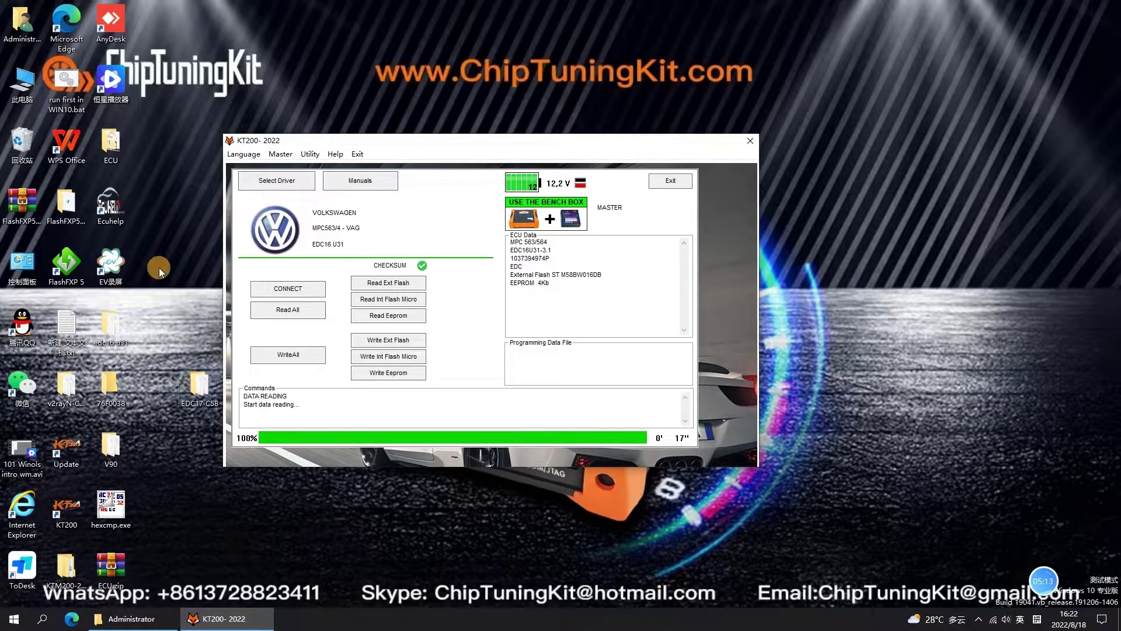
# - Create a desktop folder named EDC16 U31 and merge it with the existing folder of that name
pyautogui.rightClick(173, 249)
pyautogui.moveTo(257, 347)
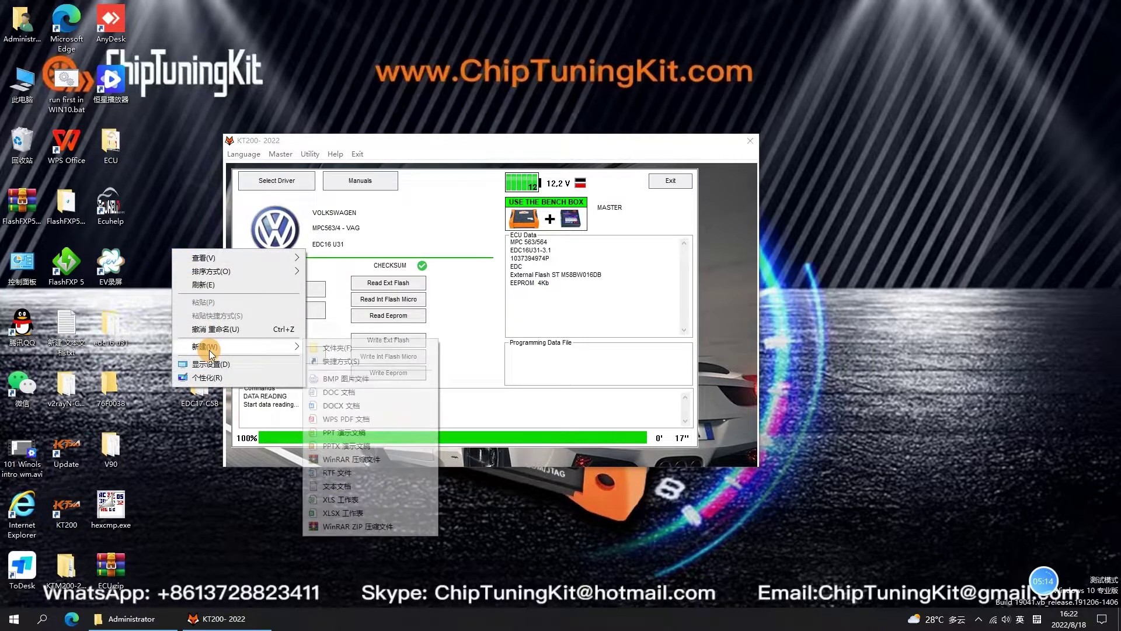
pyautogui.click(318, 348)
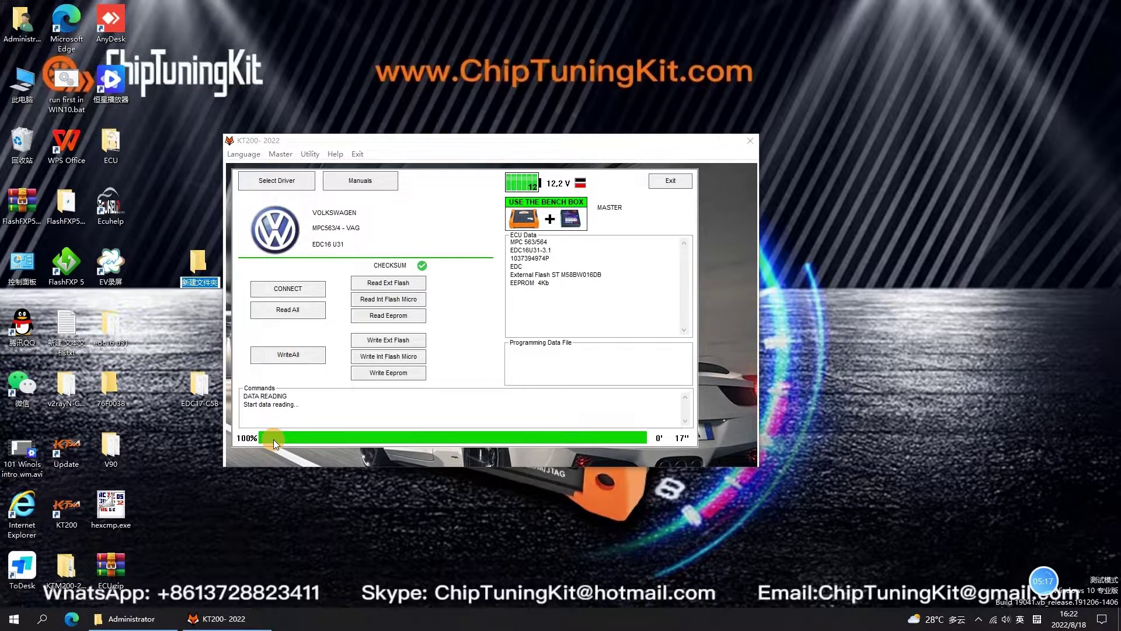
pyautogui.write('EDC16 U31')
pyautogui.press('Return')
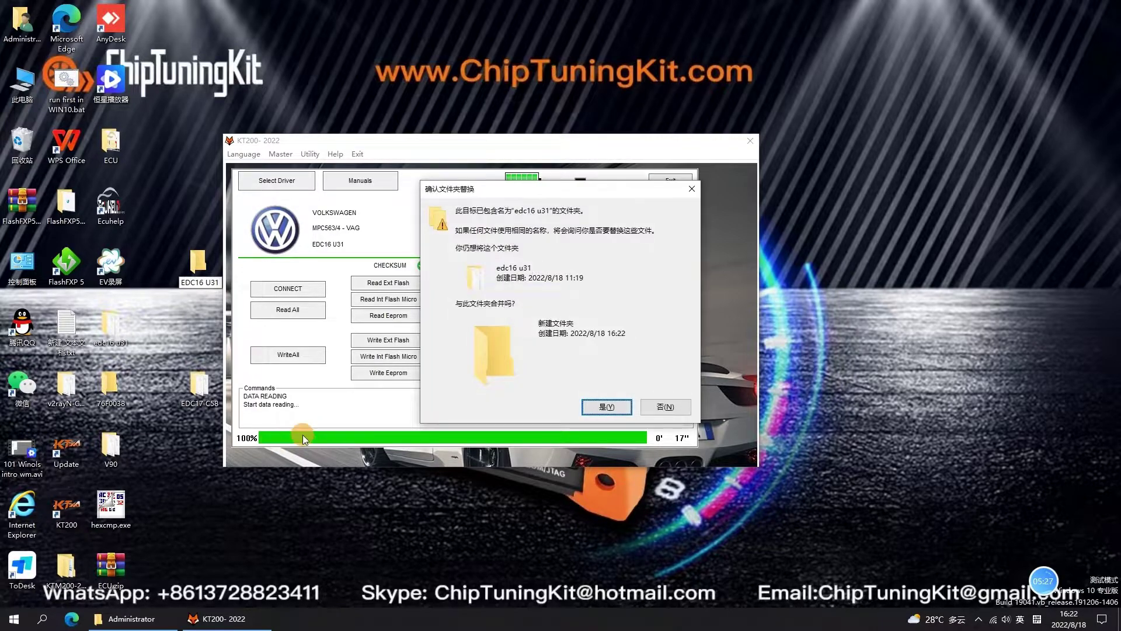
pyautogui.click(610, 409)
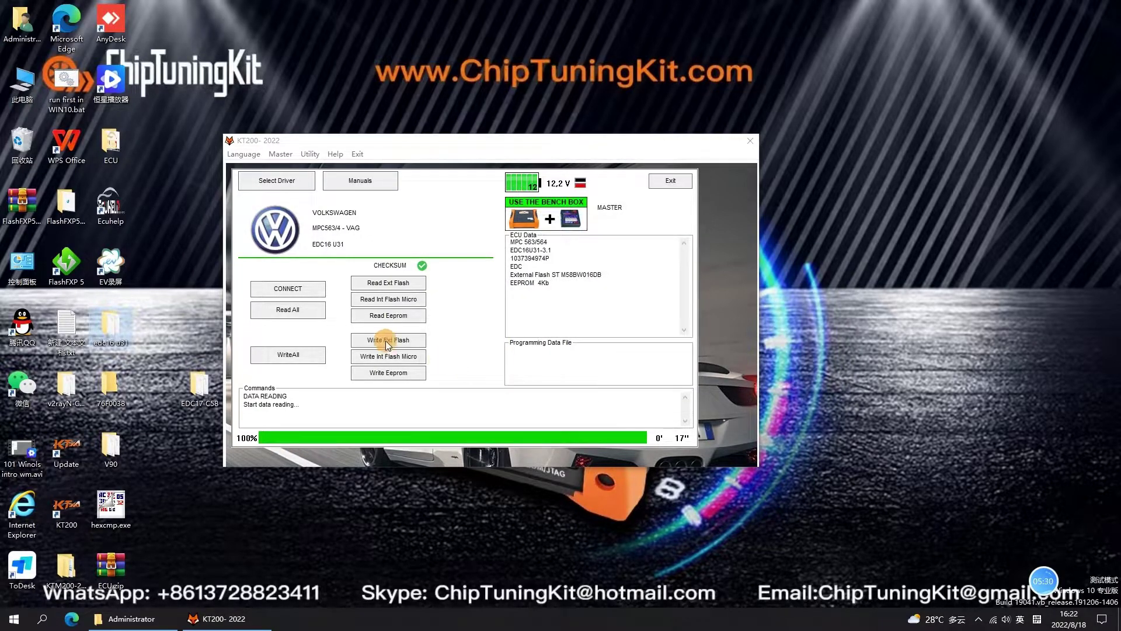
# - Check the contents of the edc16 u31 desktop folder and close it
pyautogui.doubleClick(110, 327)
pyautogui.moveTo(544, 179); pyautogui.dragTo(764, 132)
pyautogui.click(1045, 129)
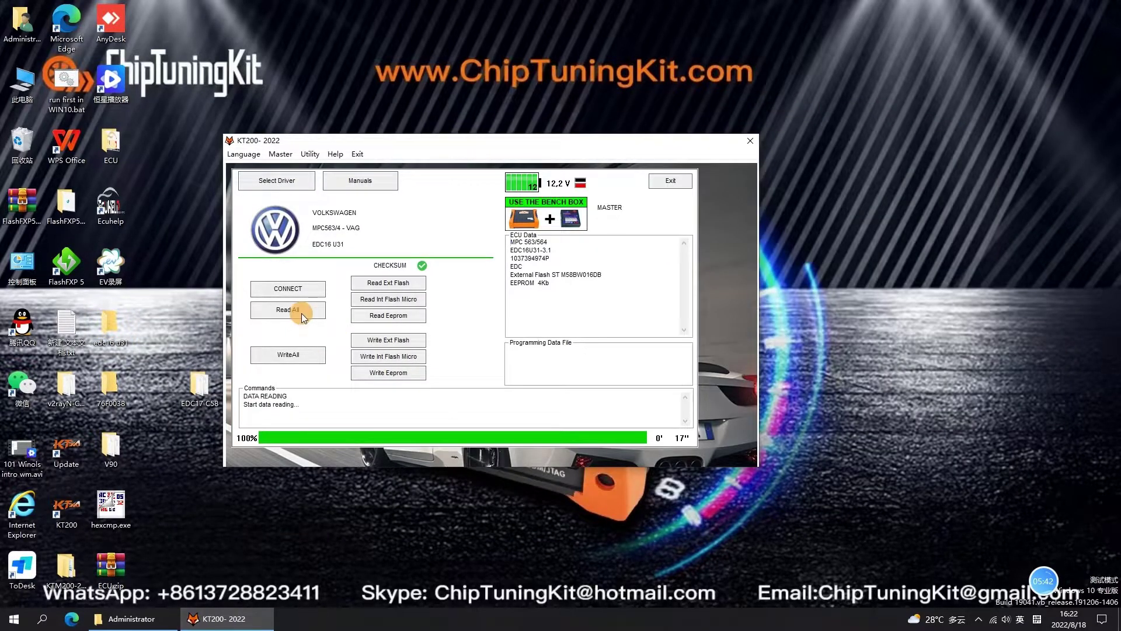
# - Start a full read of the ECU and choose the edc16 u31 desktop folder as the save location
pyautogui.click(302, 313)
pyautogui.click(461, 370)
pyautogui.click(567, 226)
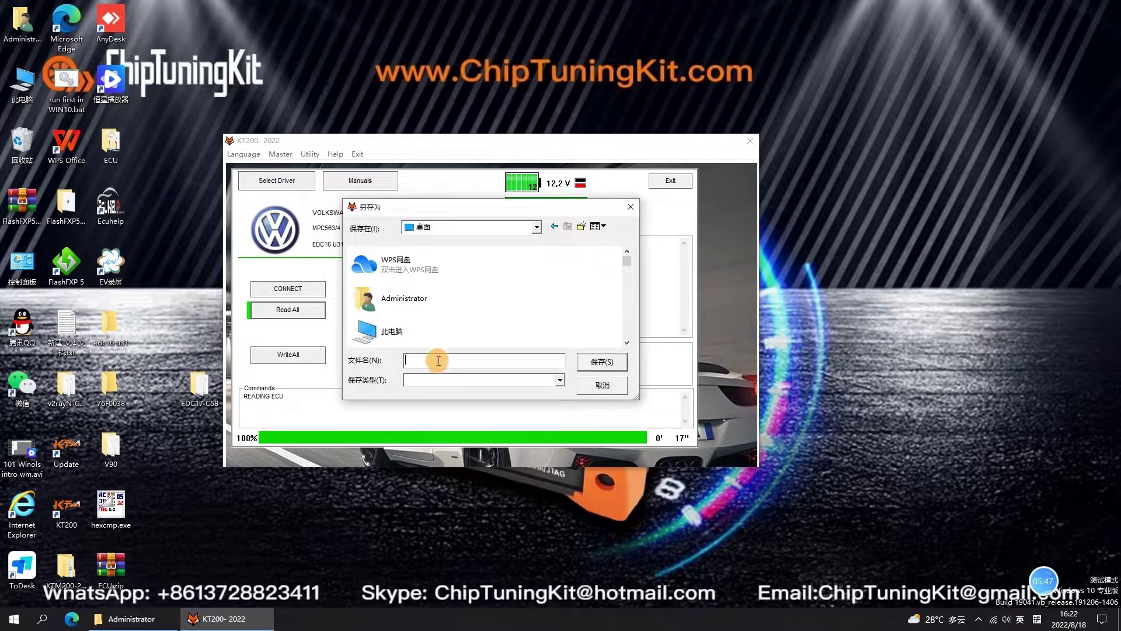
pyautogui.write('ED')
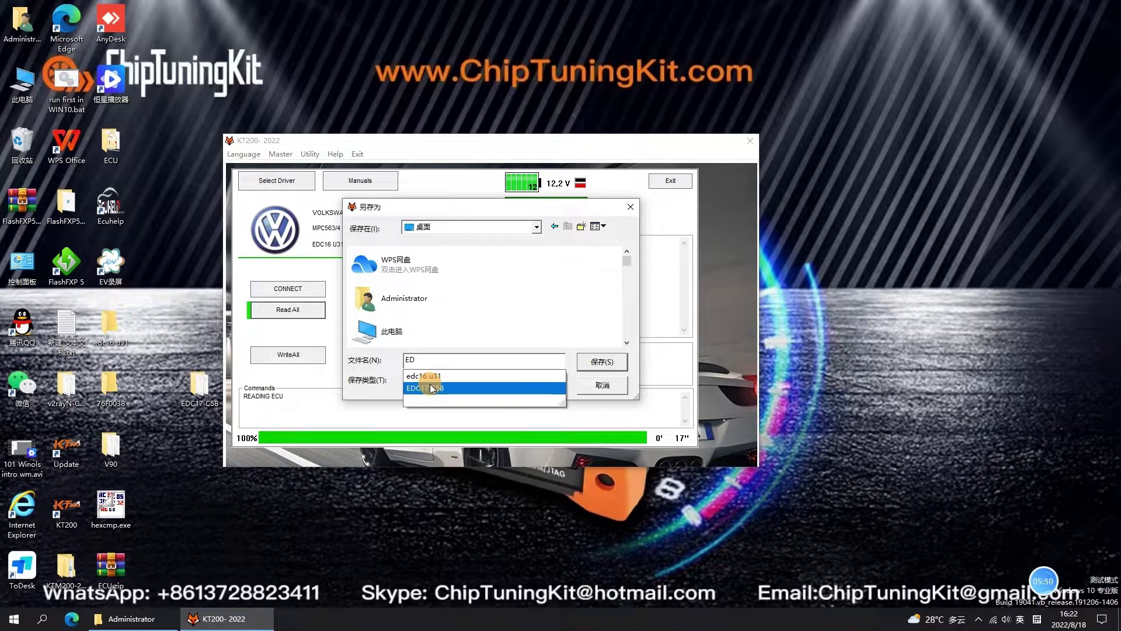
pyautogui.click(439, 377)
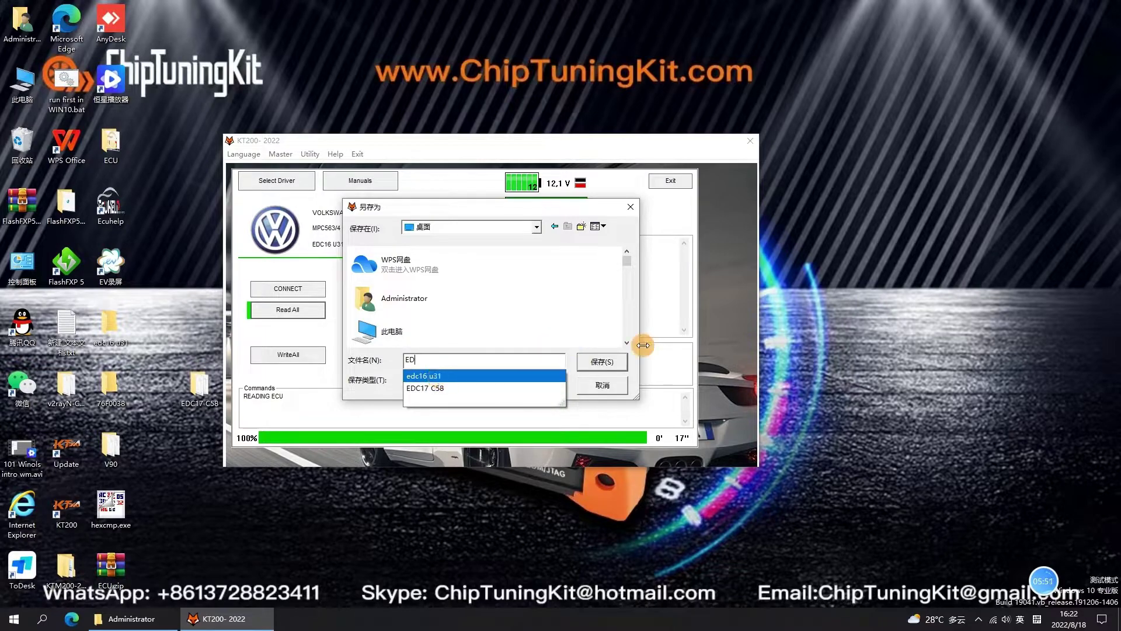
pyautogui.click(608, 366)
# - Save the read under the file name EDC16 U31 and confirm keeping the ECU power on
pyautogui.click(475, 360)
pyautogui.write('EDC')
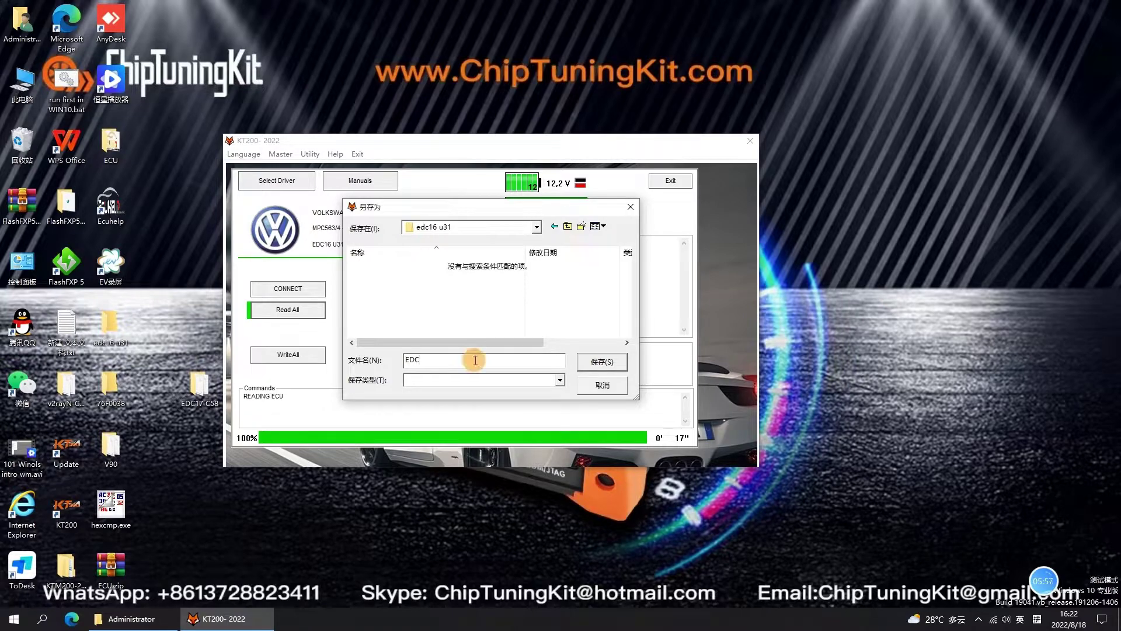
pyautogui.write('16 U31')
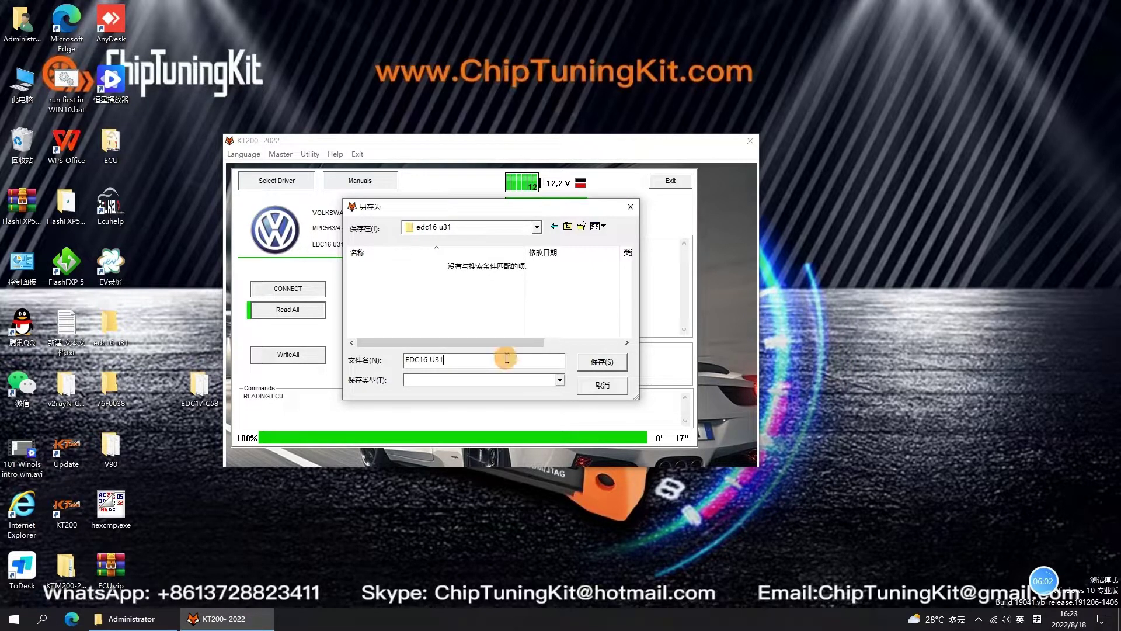
pyautogui.click(577, 365)
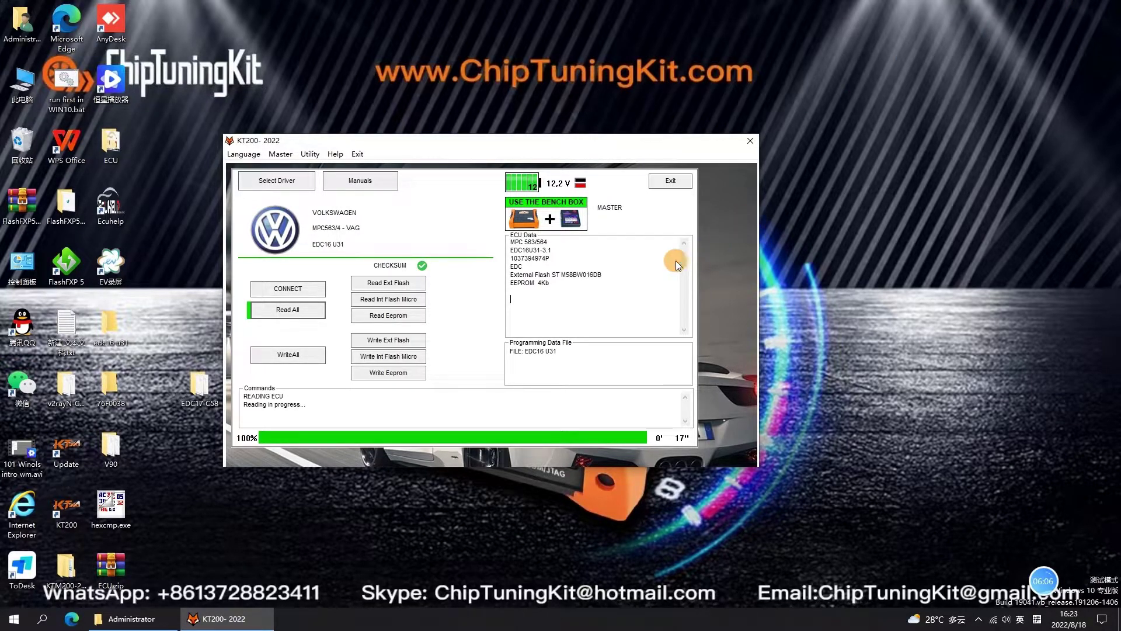
pyautogui.hotkey('ctrl', 'a')
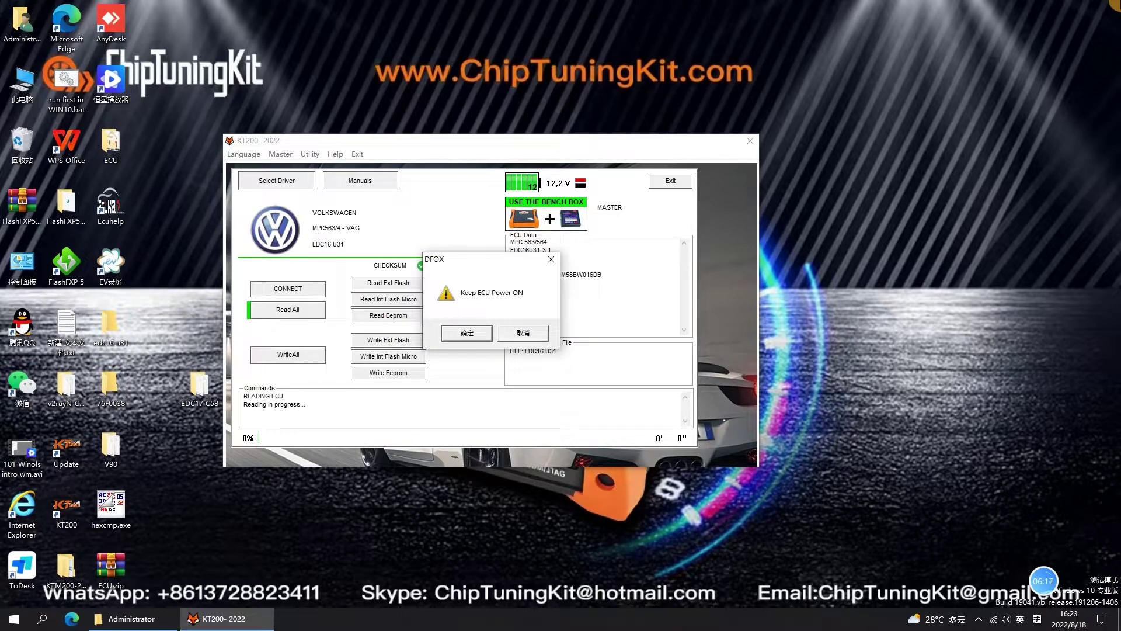
pyautogui.click(462, 333)
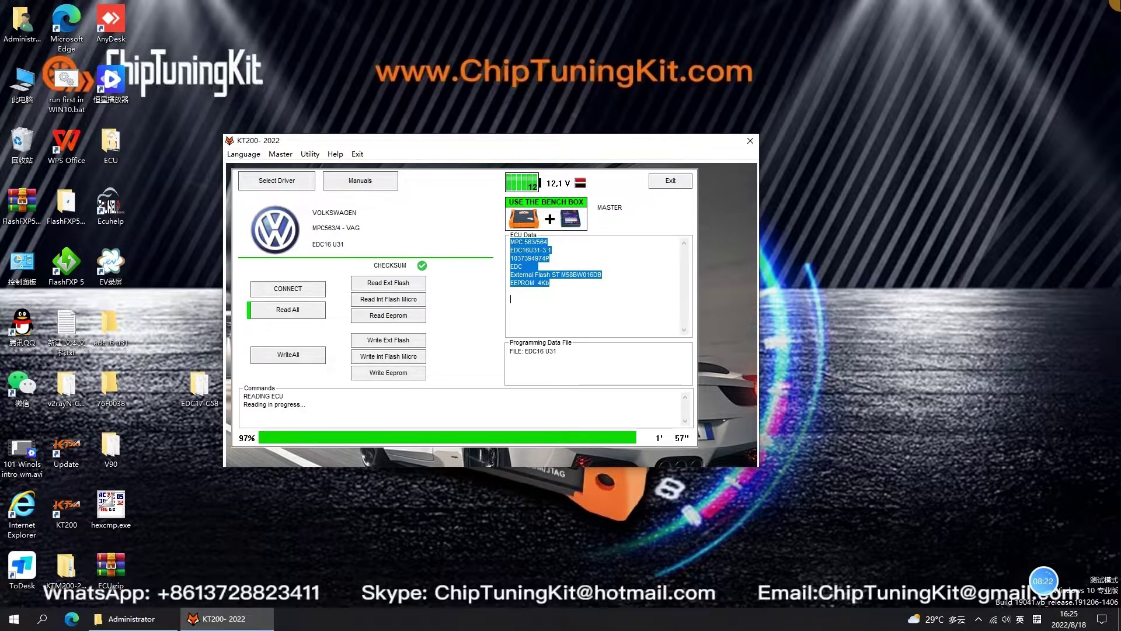
# - Check the edc16 u31 folder while the read is running and minimise its window
pyautogui.doubleClick(110, 327)
pyautogui.moveTo(760, 114); pyautogui.dragTo(861, 114)
pyautogui.click(1096, 117)
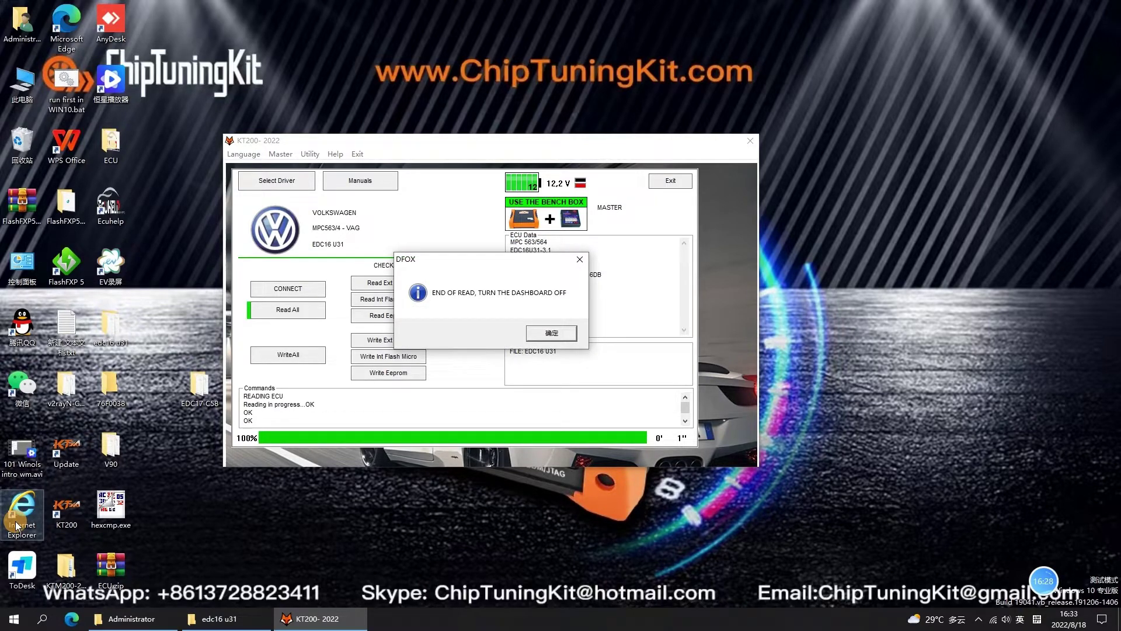
# - Acknowledge the end of the read, examine the files saved in the edc16 u31 folder, and close the folder
pyautogui.click(493, 348)
pyautogui.click(549, 333)
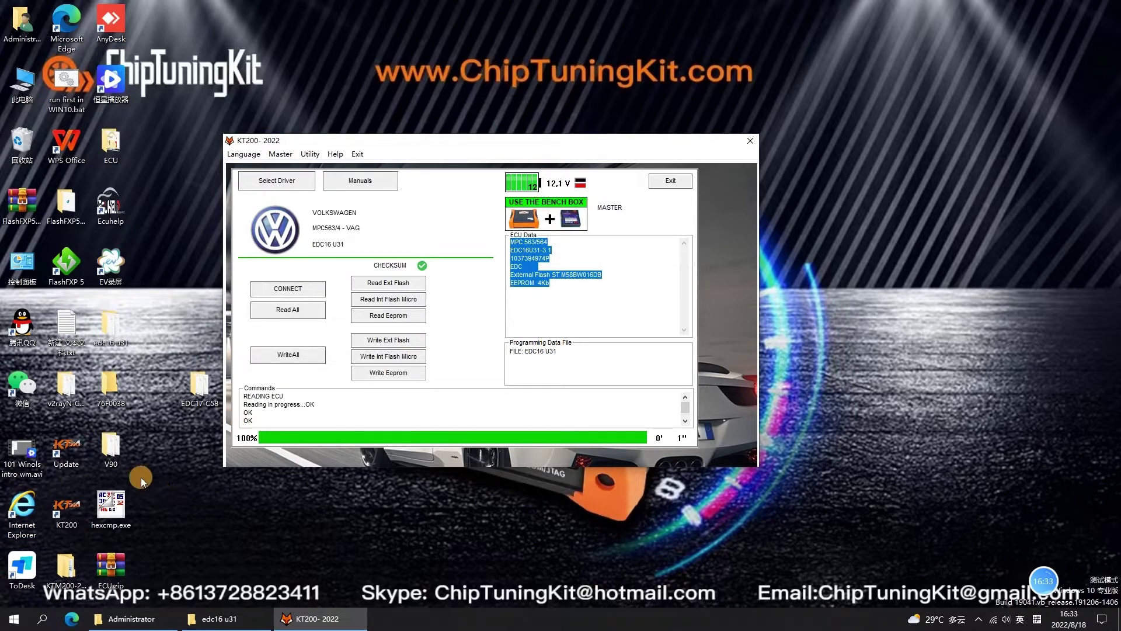
pyautogui.click(152, 342)
pyautogui.doubleClick(117, 333)
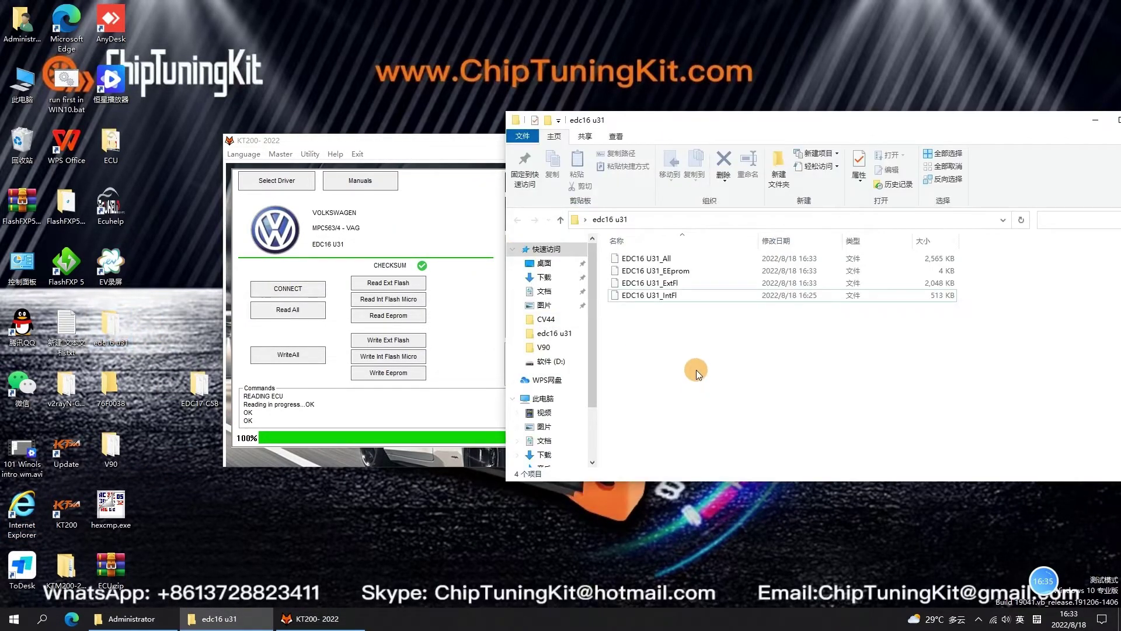
pyautogui.hotkey('ctrl', 'a')
pyautogui.click(699, 316)
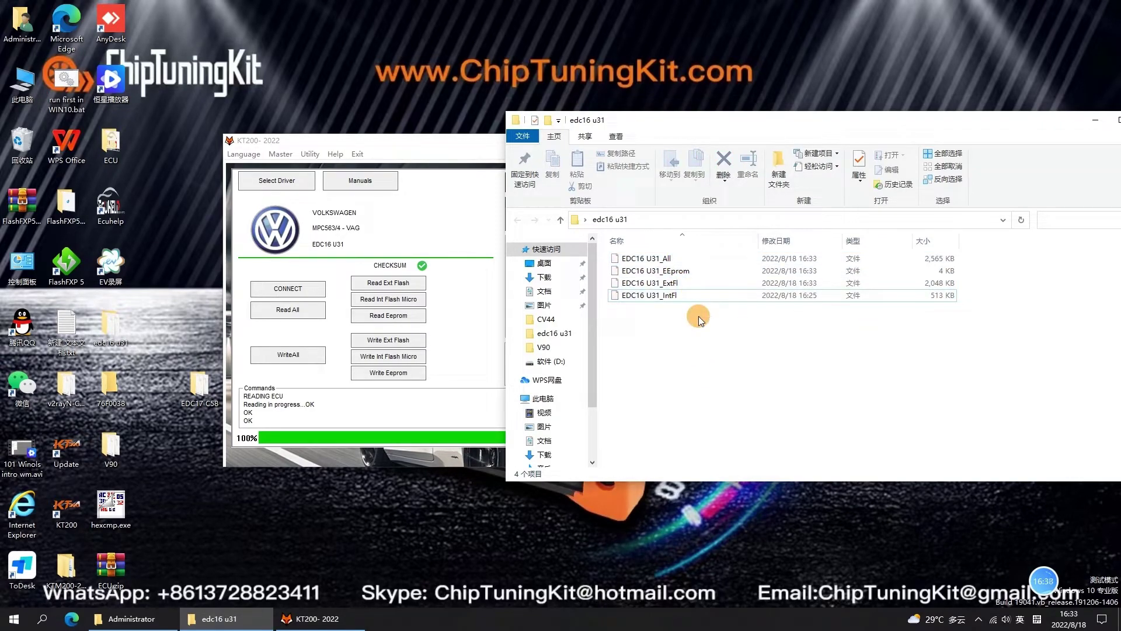
pyautogui.click(318, 371)
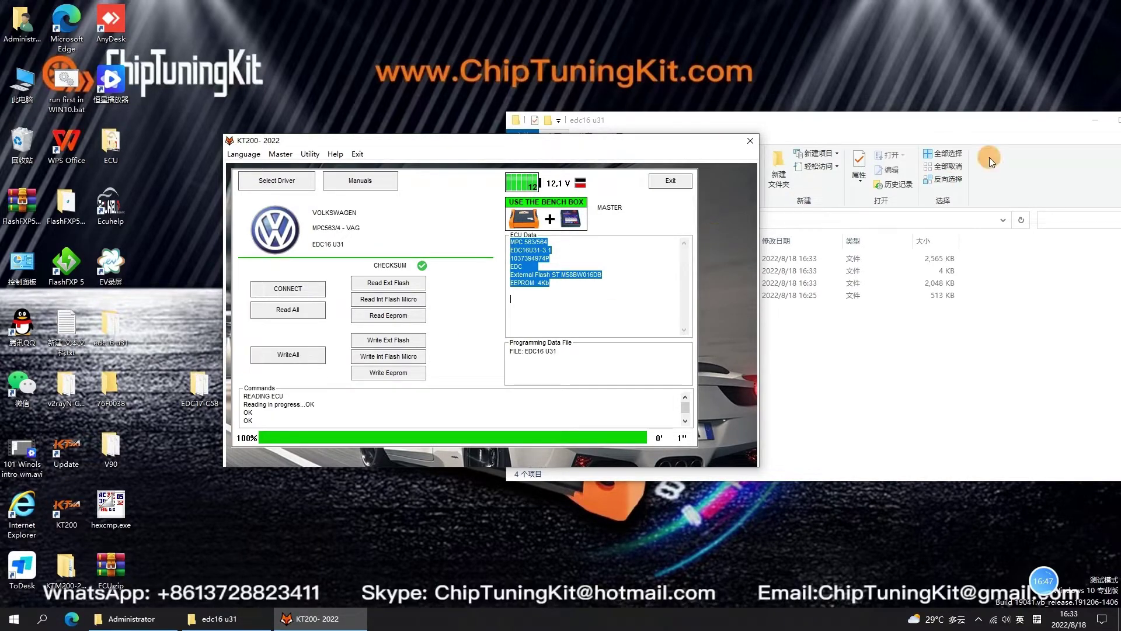
pyautogui.click(1019, 120)
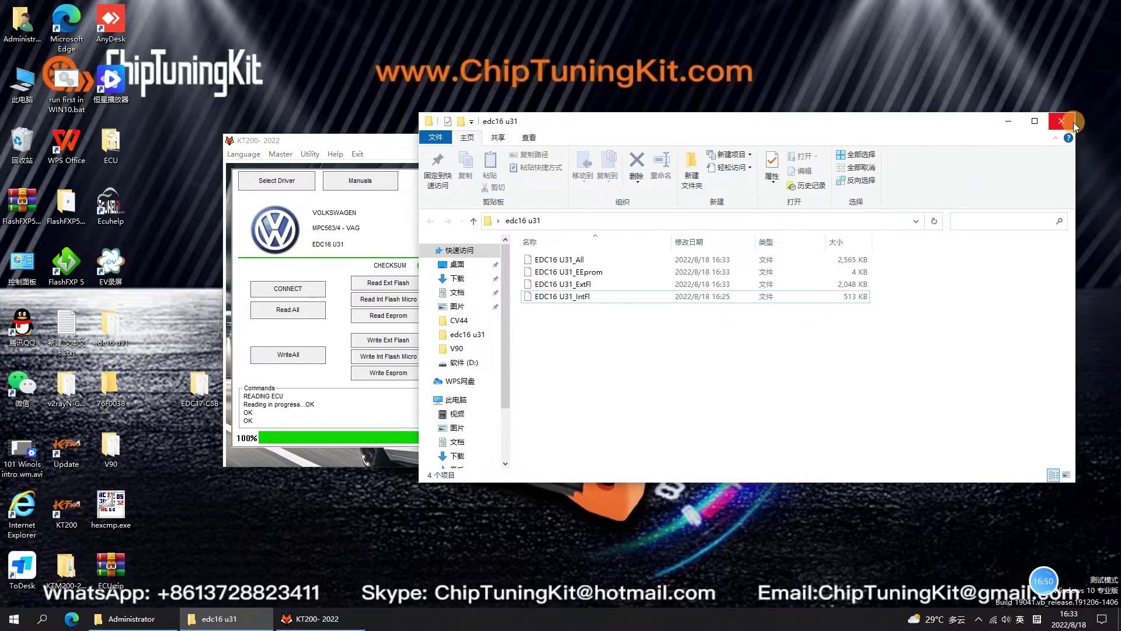
pyautogui.click(1069, 121)
# - Write the full EDC16 U31_All file to the ECU, continuing without checksum support and keeping the ECU power on
pyautogui.click(292, 361)
pyautogui.click(388, 266)
pyautogui.click(592, 366)
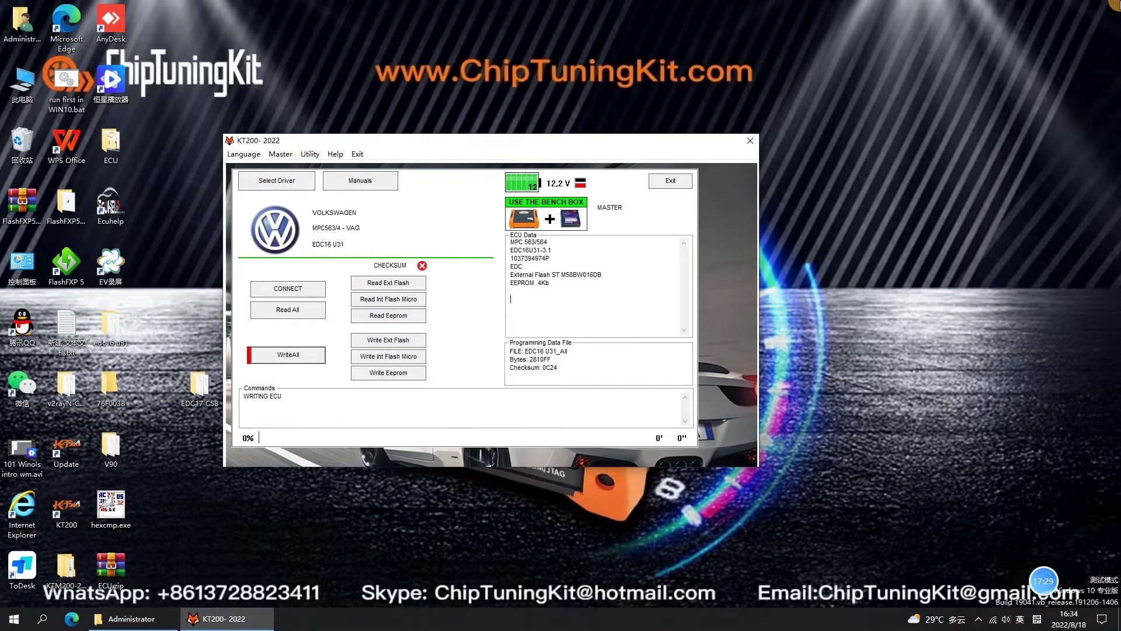
pyautogui.click(288, 355)
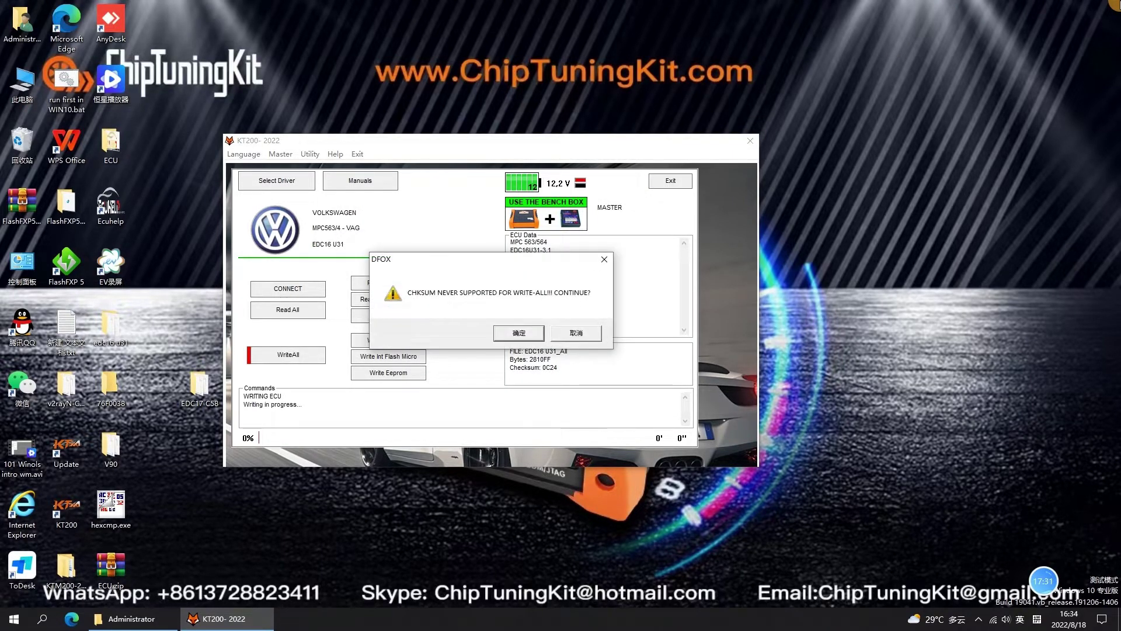
pyautogui.click(525, 336)
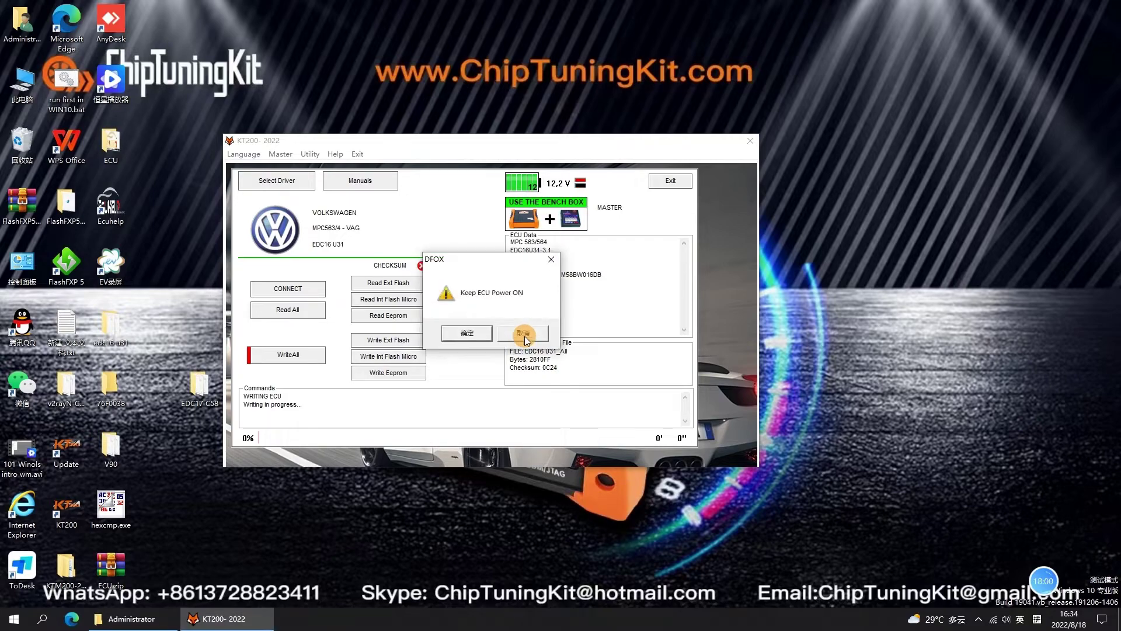
pyautogui.click(473, 330)
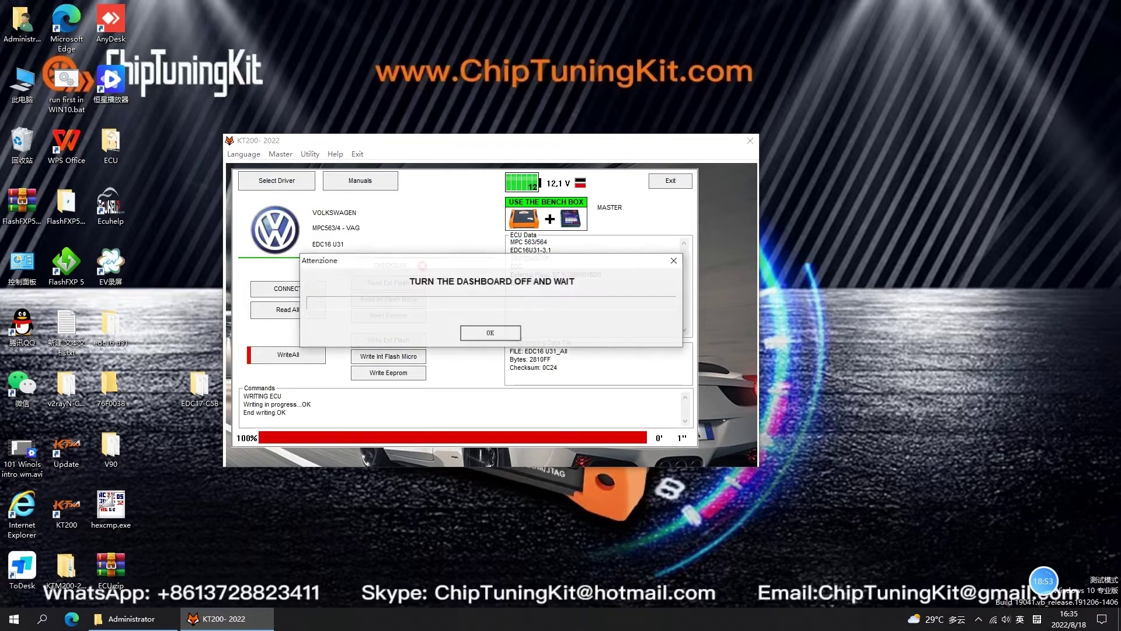
# - Confirm turning the dashboard off and close the completed ECU write
pyautogui.click(478, 335)
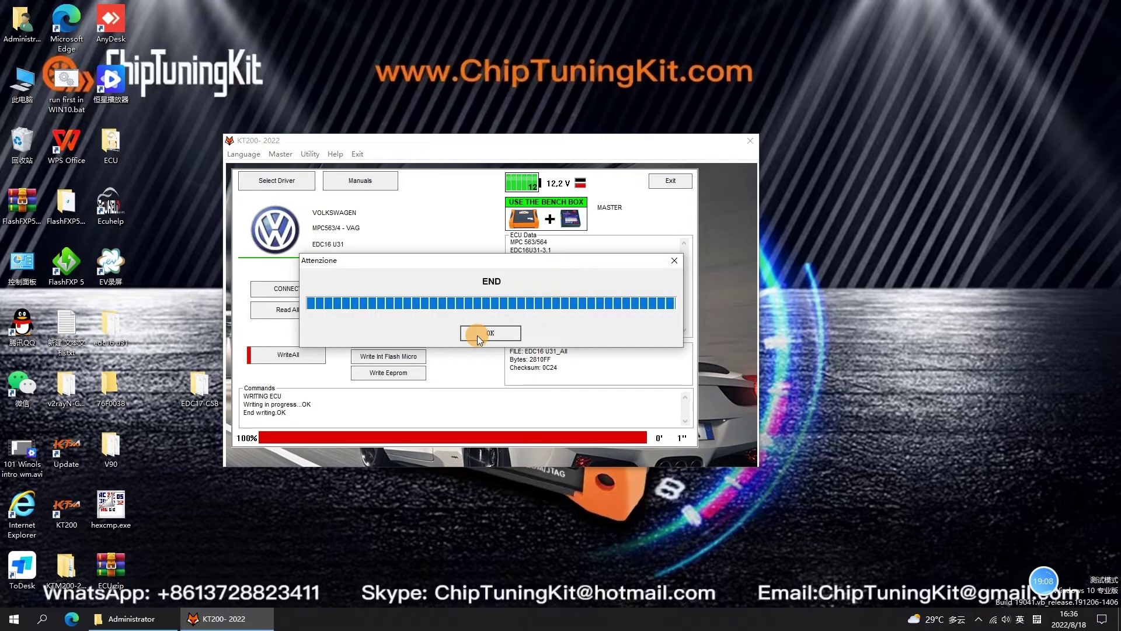
pyautogui.click(478, 335)
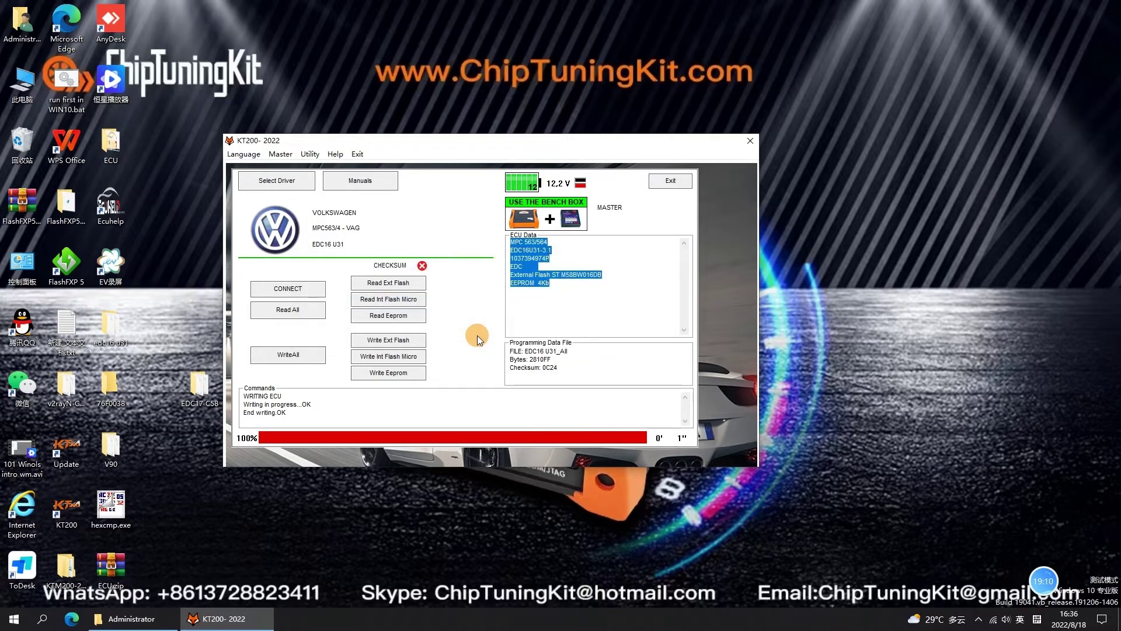
pyautogui.click(540, 305)
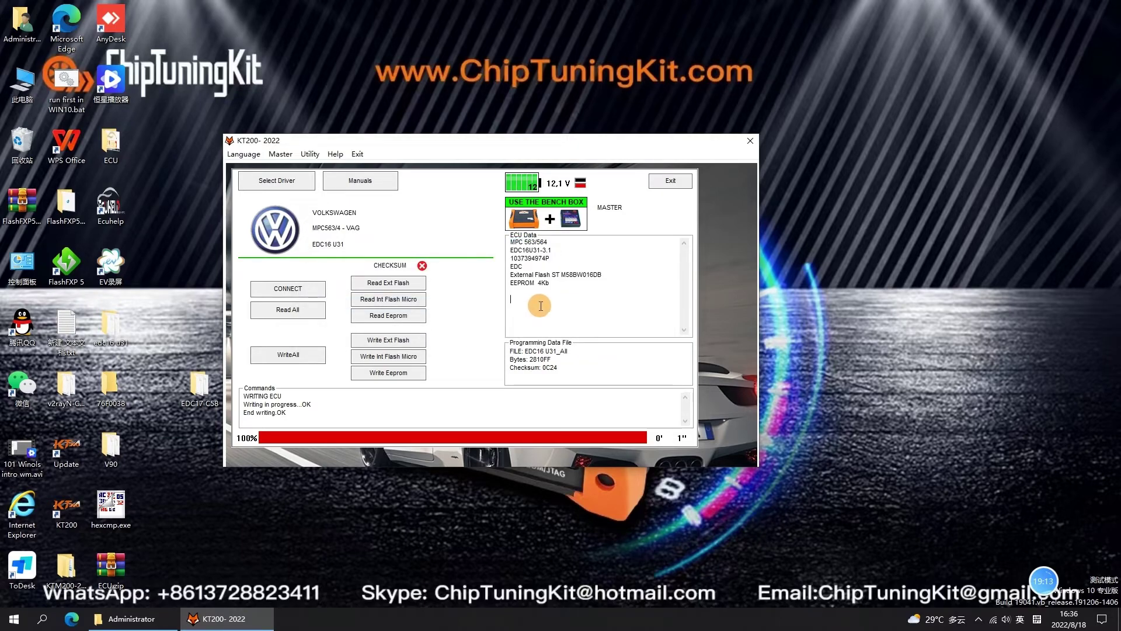